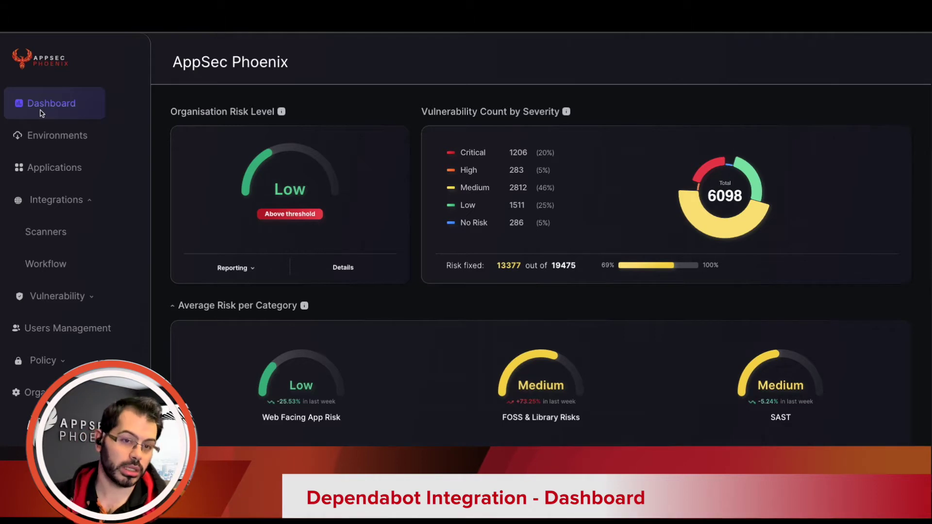
Step: Preview the setup of a new scanner with the Dependabot template through to its mapping fields, and close it without creating the scanner
click(33, 237)
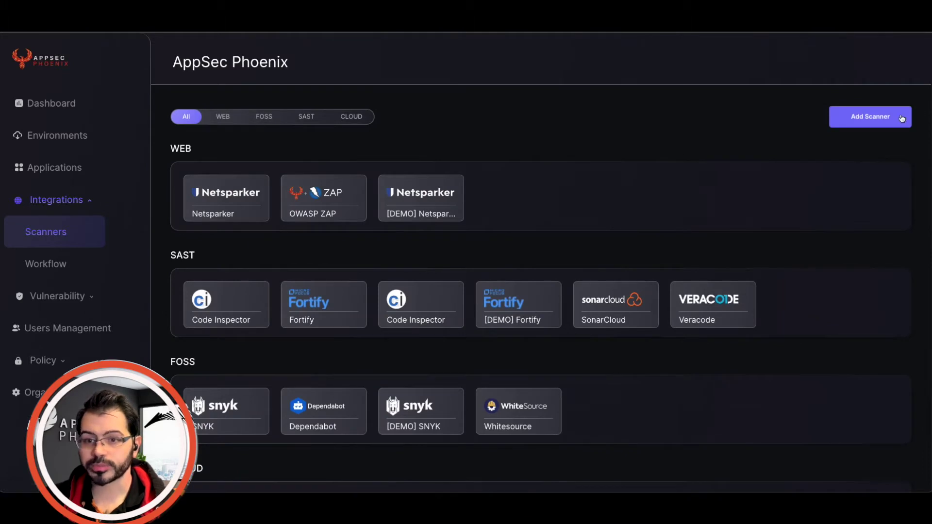
click(901, 119)
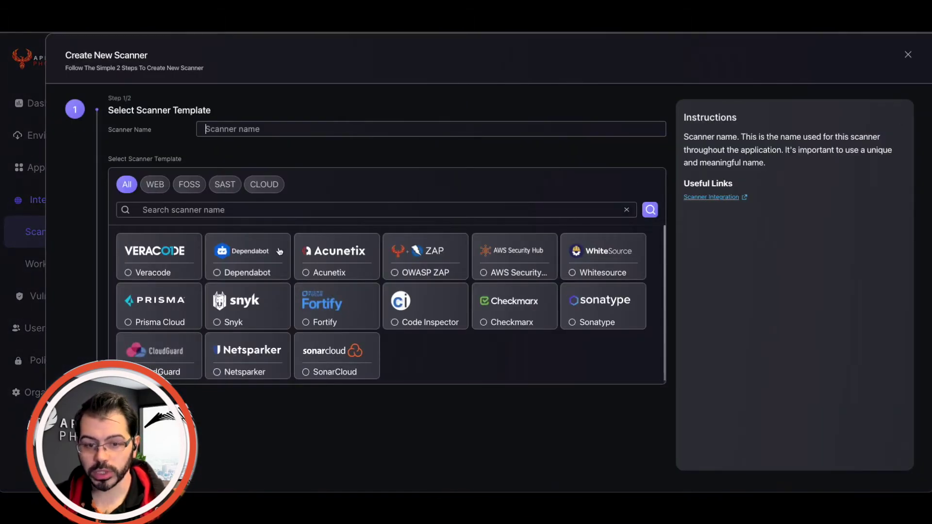
click(279, 250)
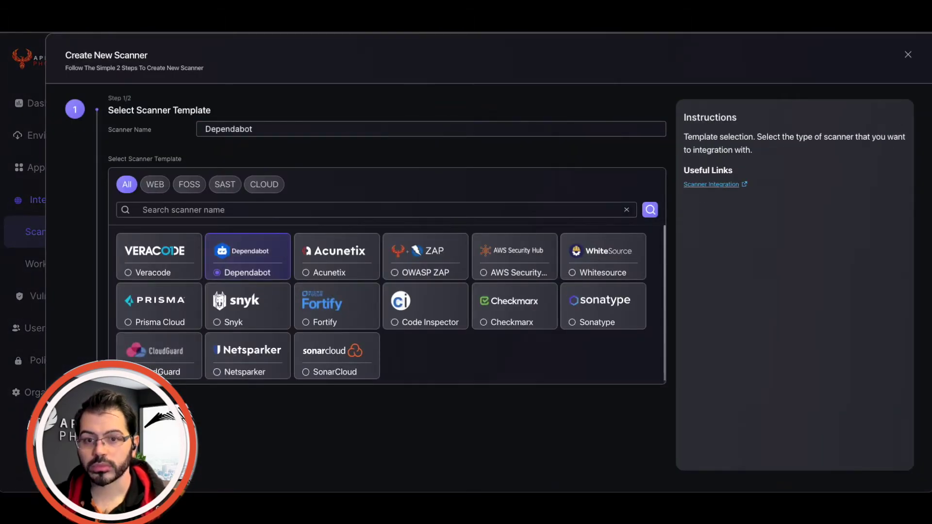
click(130, 412)
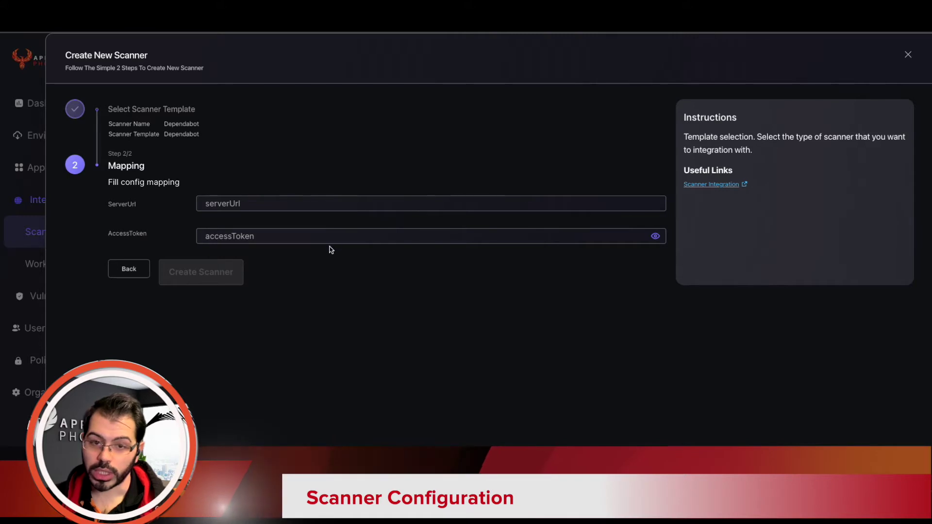
click(126, 269)
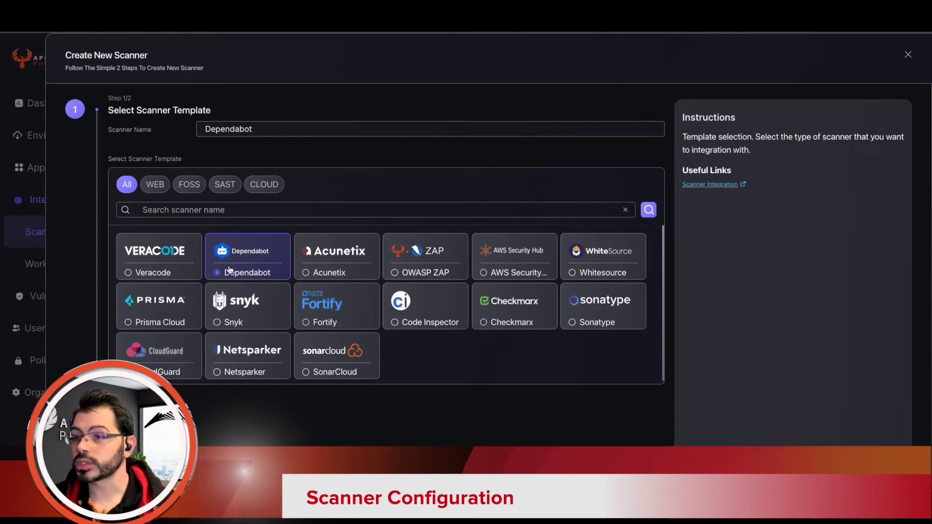
click(908, 55)
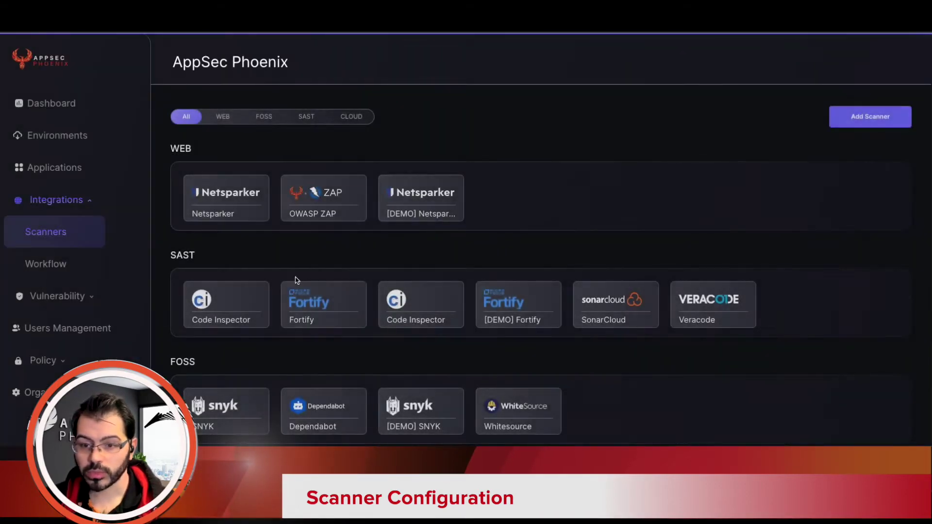
Step: Open the existing Dependabot scanner among the FOSS integrations and examine its name and server URL settings
click(306, 407)
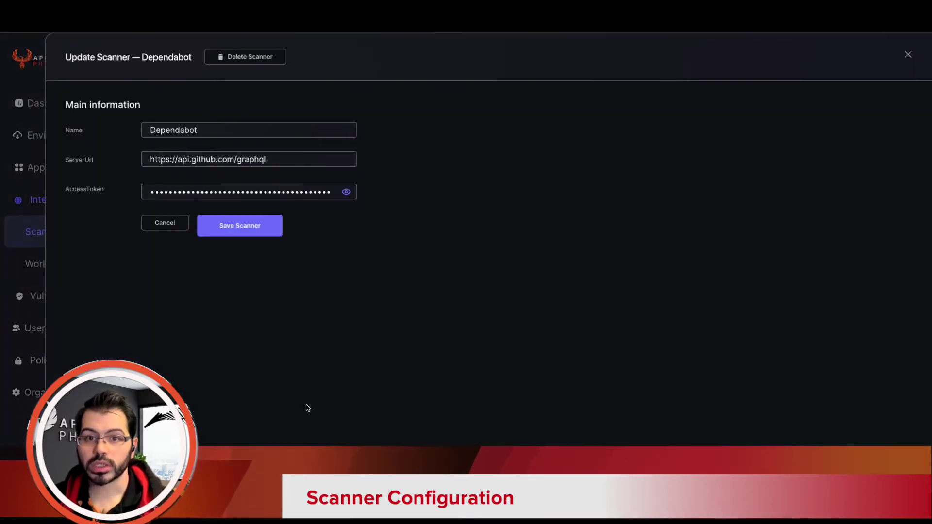
drag(228, 131, 92, 124)
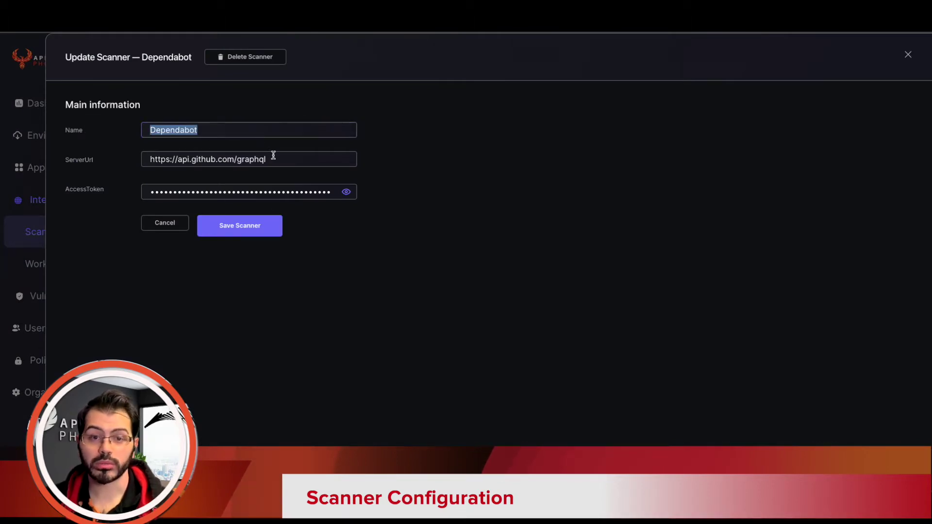
drag(271, 157, 153, 155)
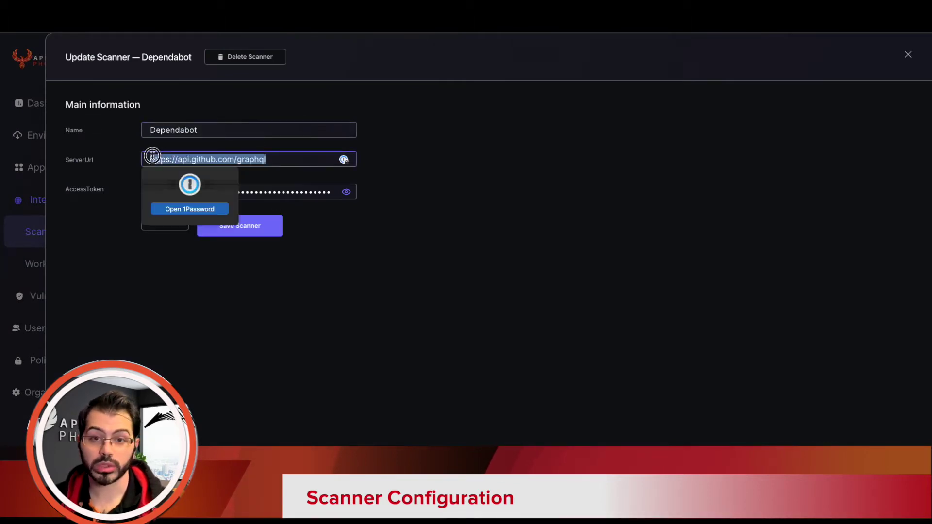
click(423, 156)
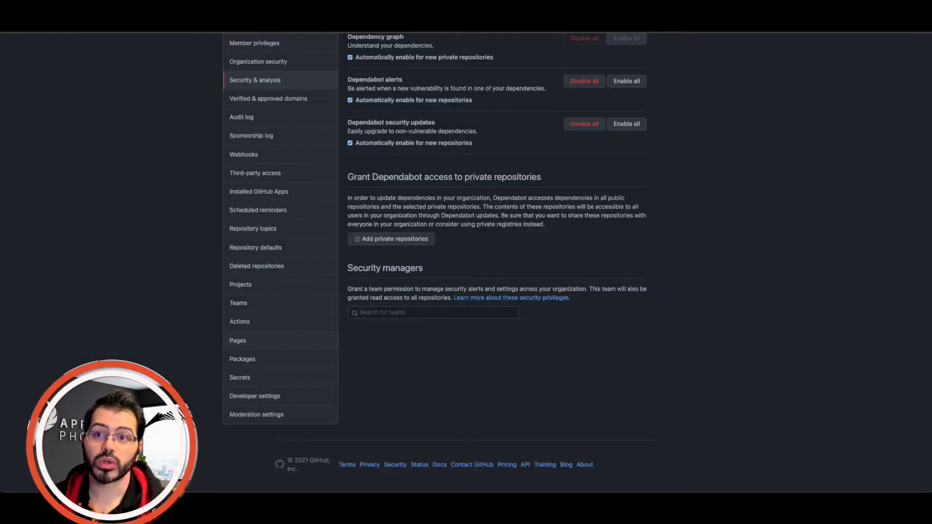
Step: Switch to GitHub and examine the organization's Dependabot security and analysis settings and the Dependabot API documentation on authentication
scroll(309, 70, up, 3)
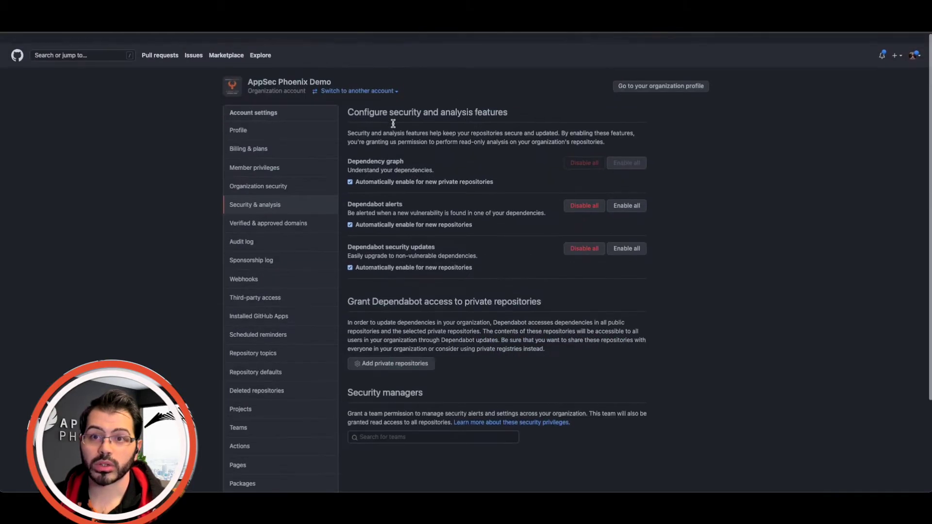
scroll(389, 149, down, 1)
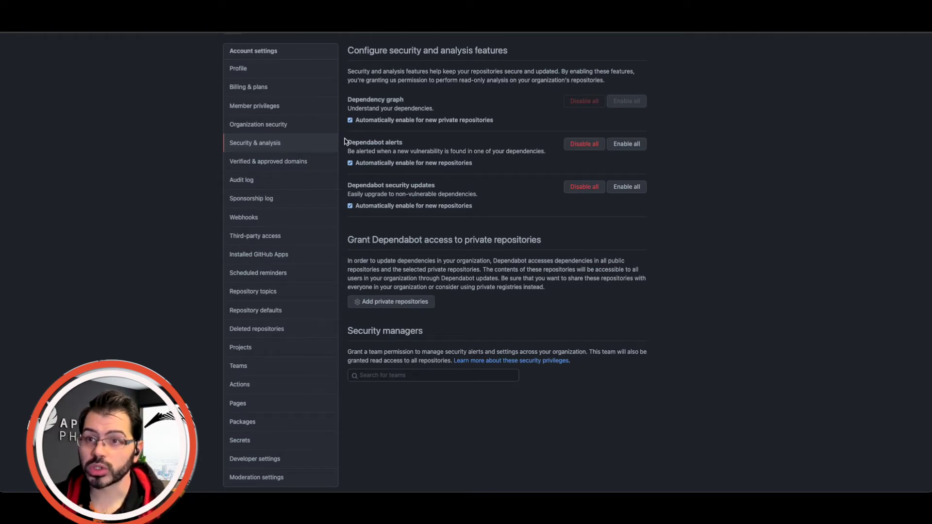
drag(345, 141, 605, 166)
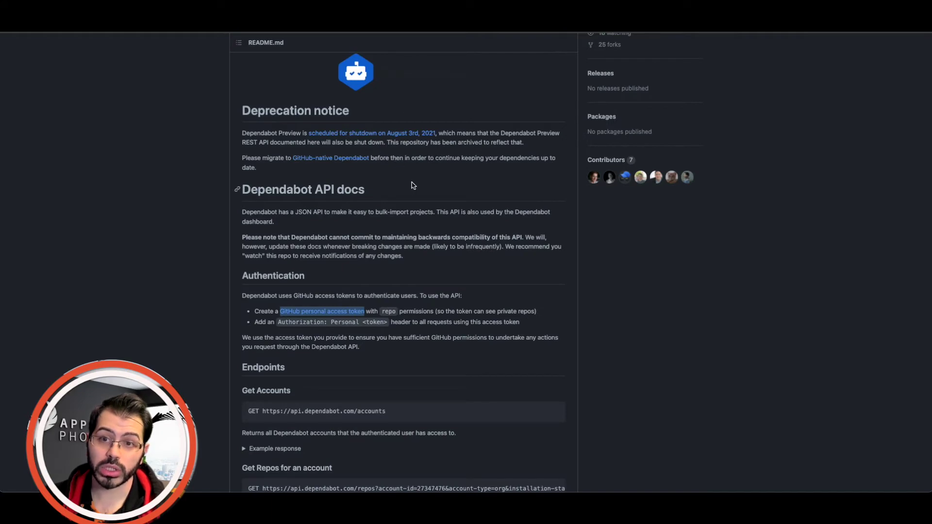
scroll(410, 183, up, 3)
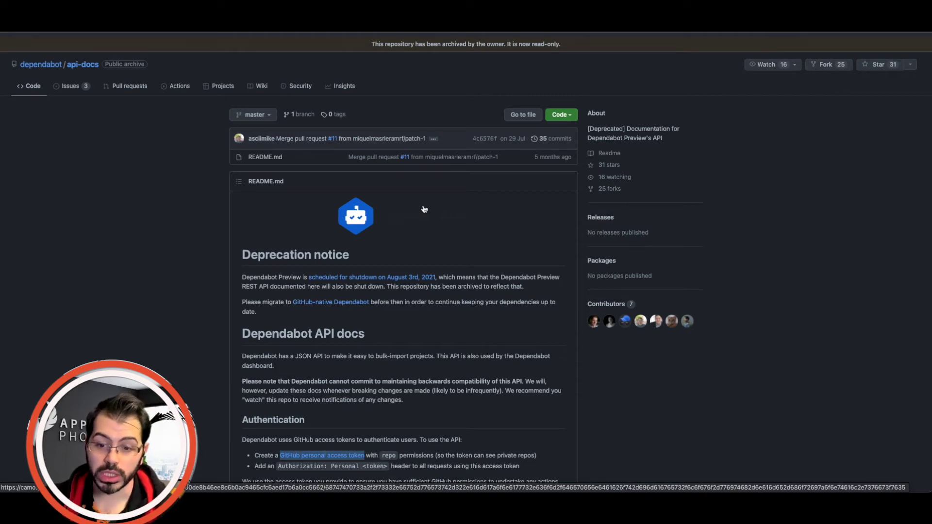
scroll(423, 209, down, 3)
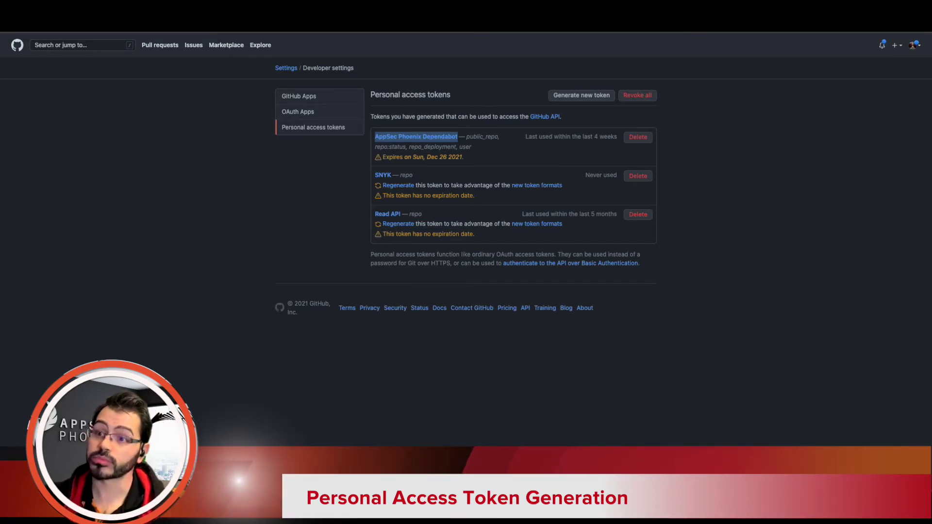
Step: Open the AppSec Phoenix Dependabot personal access token in GitHub's developer settings and examine its selected scopes
key(Return)
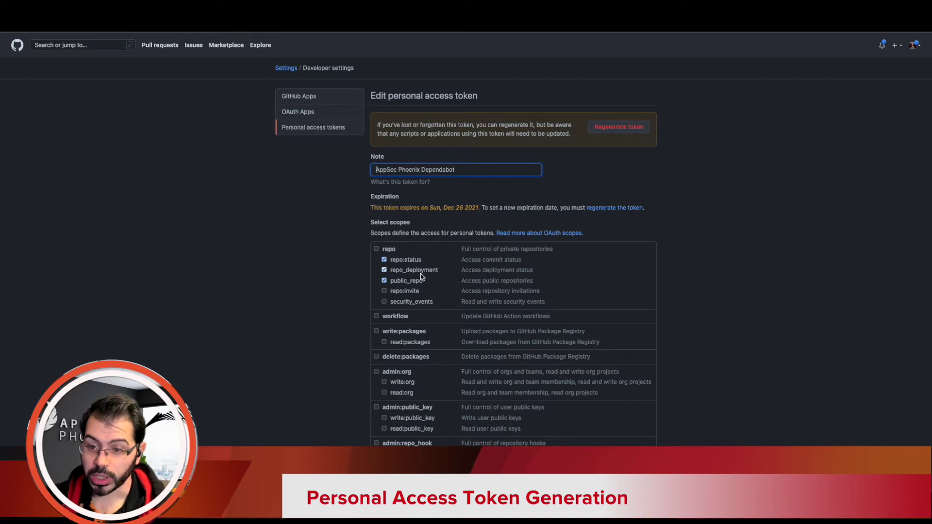
scroll(424, 280, down, 3)
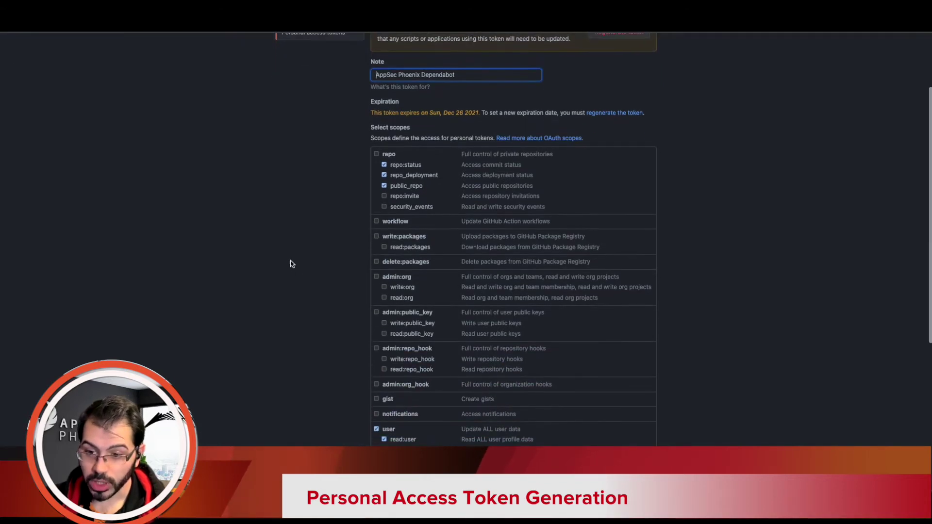
scroll(443, 440, down, 3)
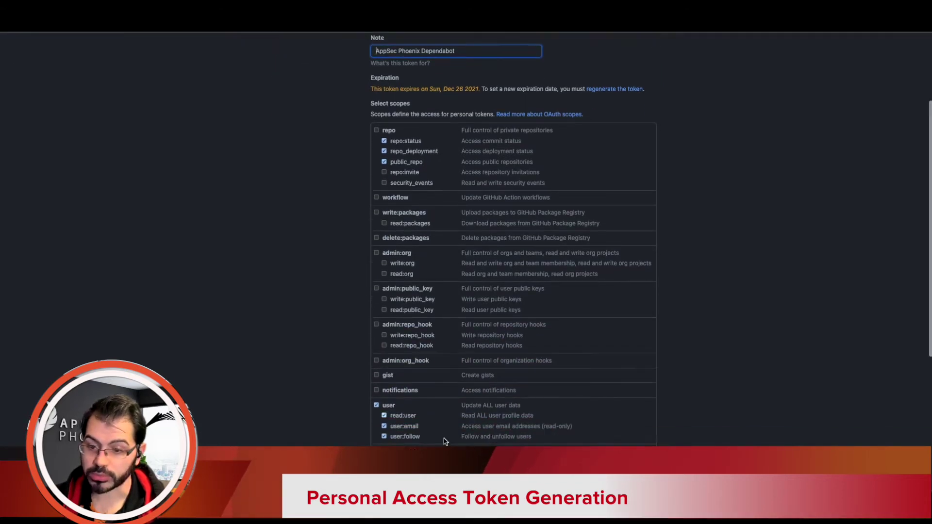
scroll(443, 440, down, 5)
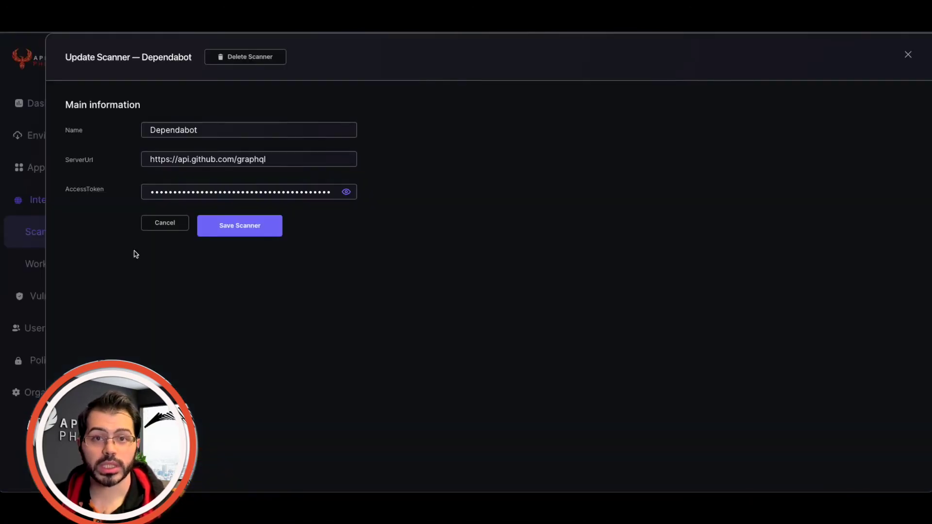
Step: Return to AppSec Phoenix, go to the applications and preview the new application form without creating one
click(29, 309)
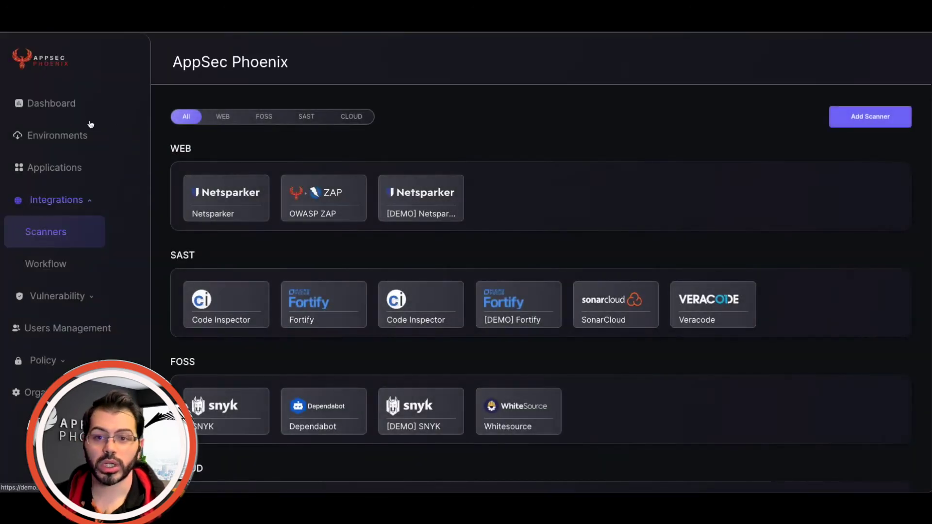
click(70, 168)
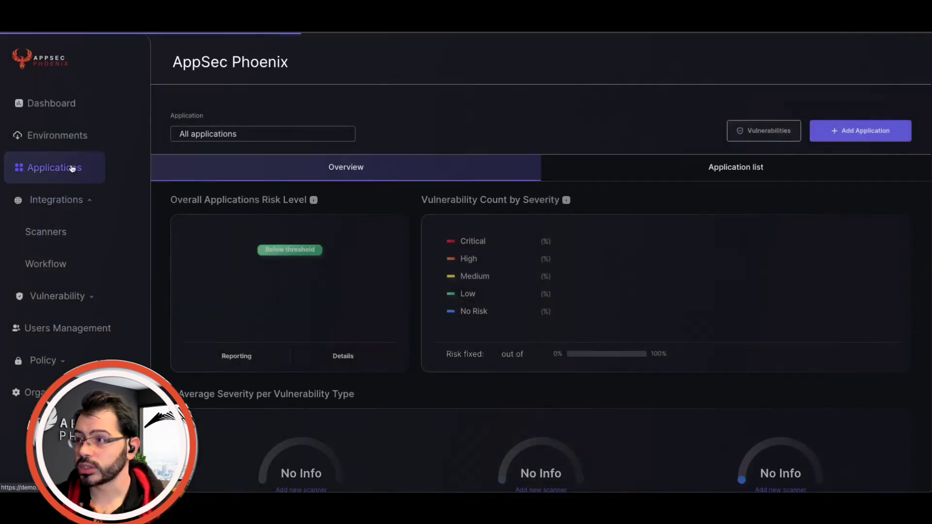
click(860, 131)
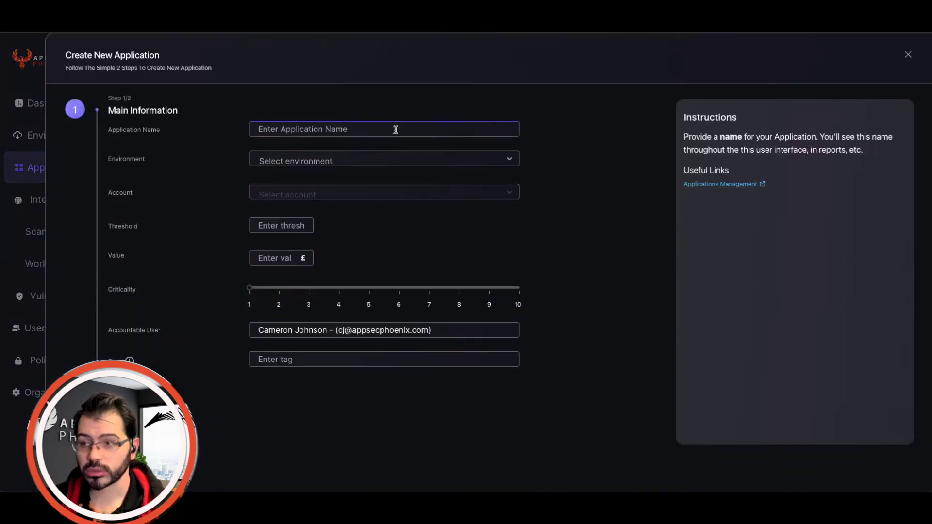
click(909, 56)
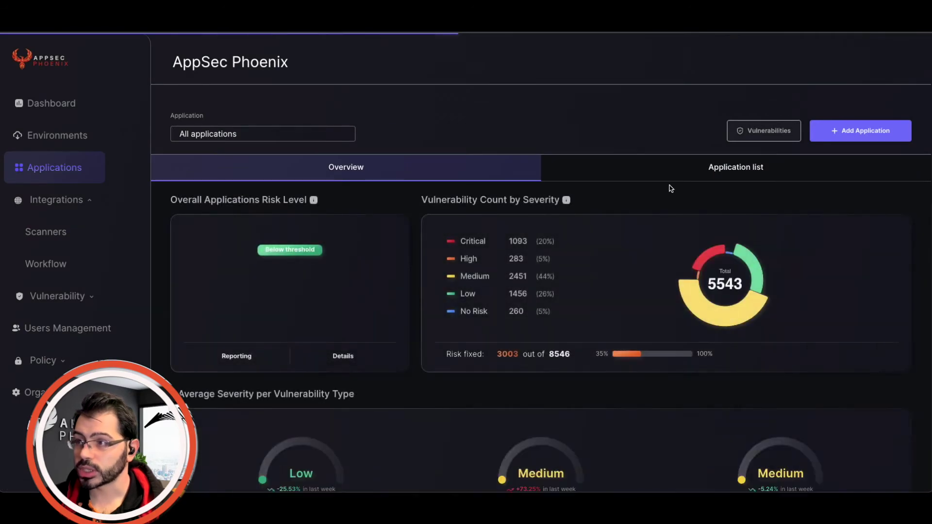
Step: Open the External App Test application from the application list for editing
click(671, 171)
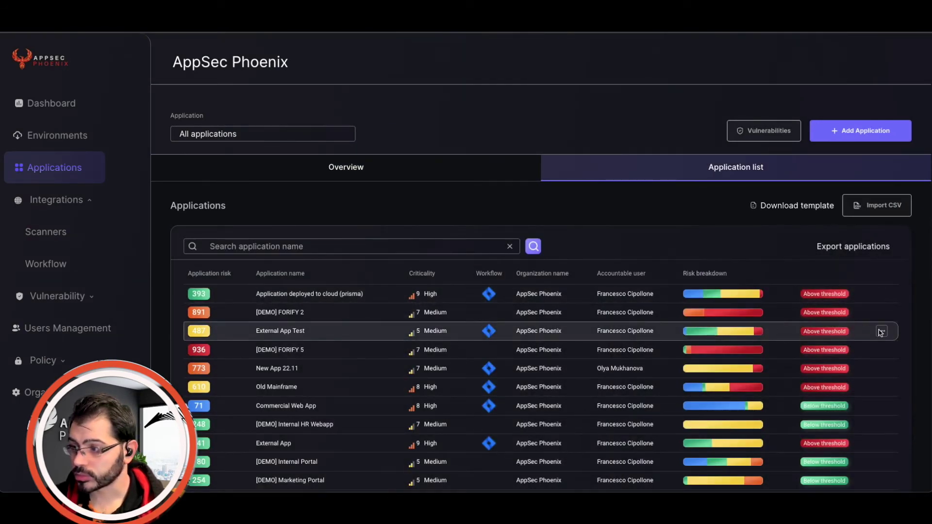
click(880, 332)
click(841, 387)
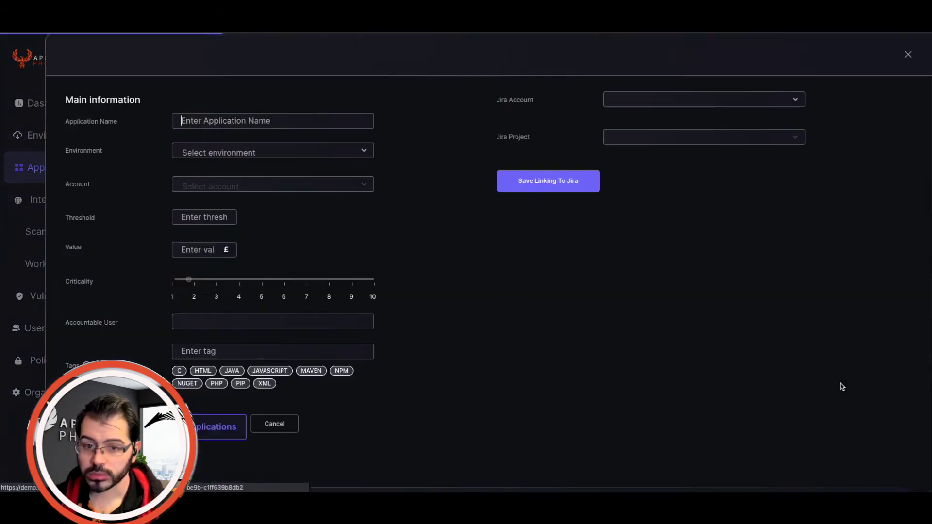
Step: Start adding a component to External App Test and choose Dependabot as its scanner
scroll(611, 351, down, 2)
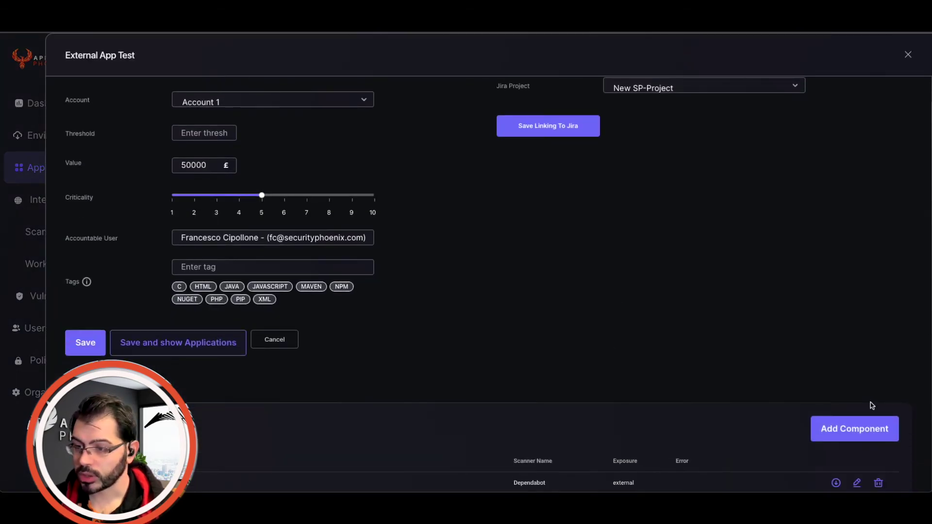
scroll(871, 405, down, 2)
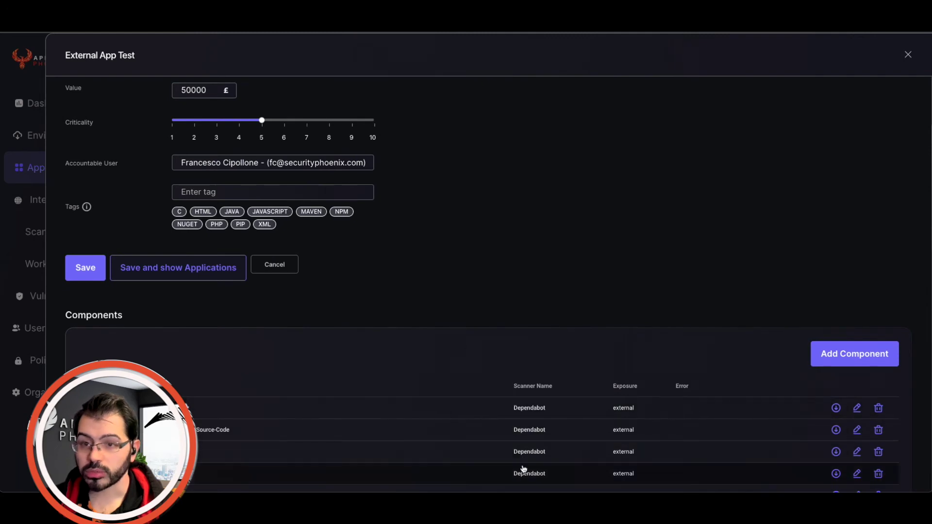
click(870, 349)
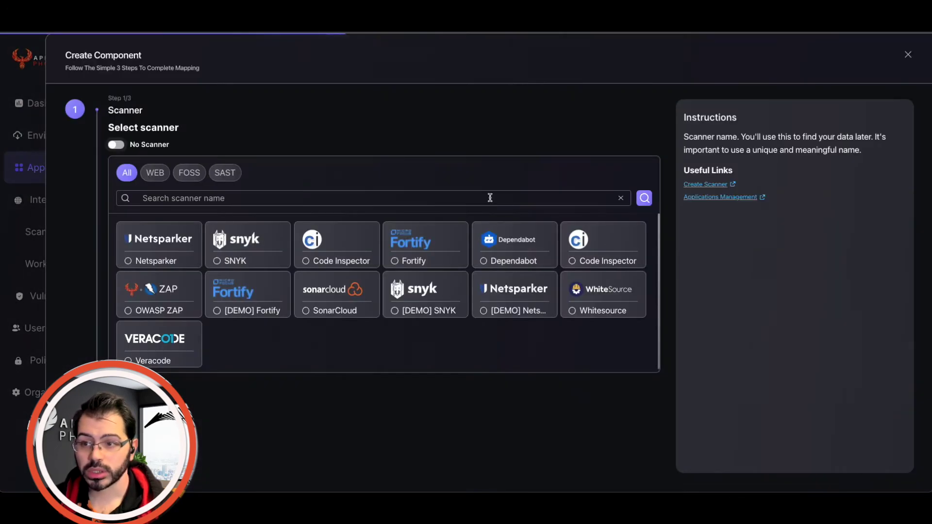
click(524, 254)
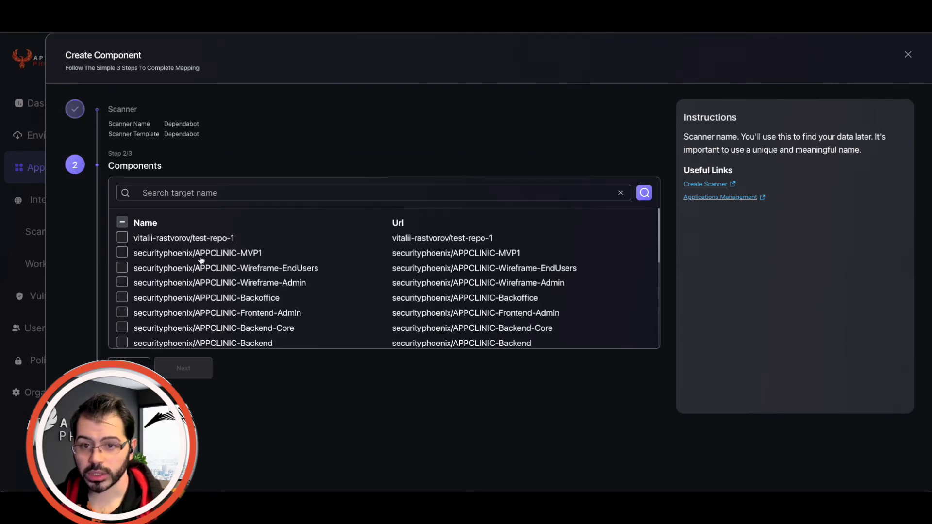
Step: Select the securityphoenix targets APPCLINIC-MVP1, APPCLINIC-Backoffice, api_definition, Terraform and SP-Website-2.0 as components and proceed to their details
click(200, 256)
click(193, 297)
scroll(200, 313, down, 5)
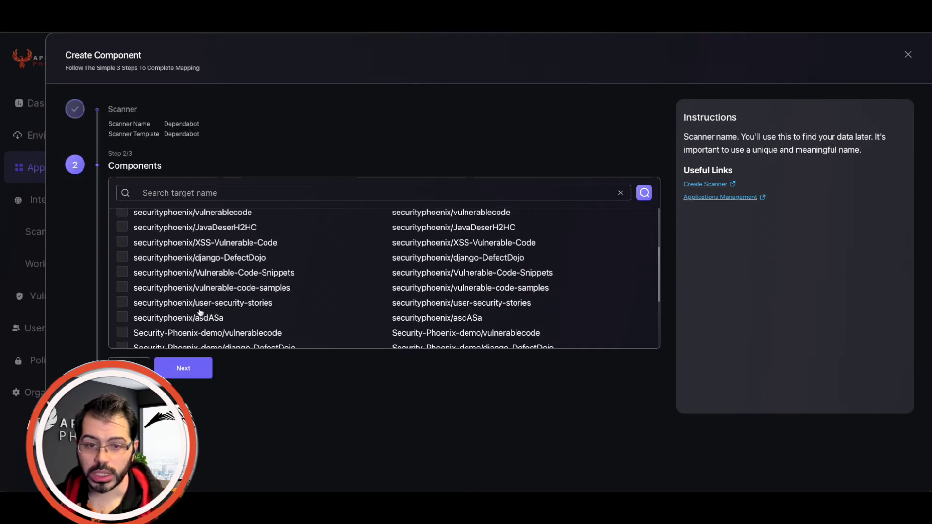
scroll(201, 313, down, 8)
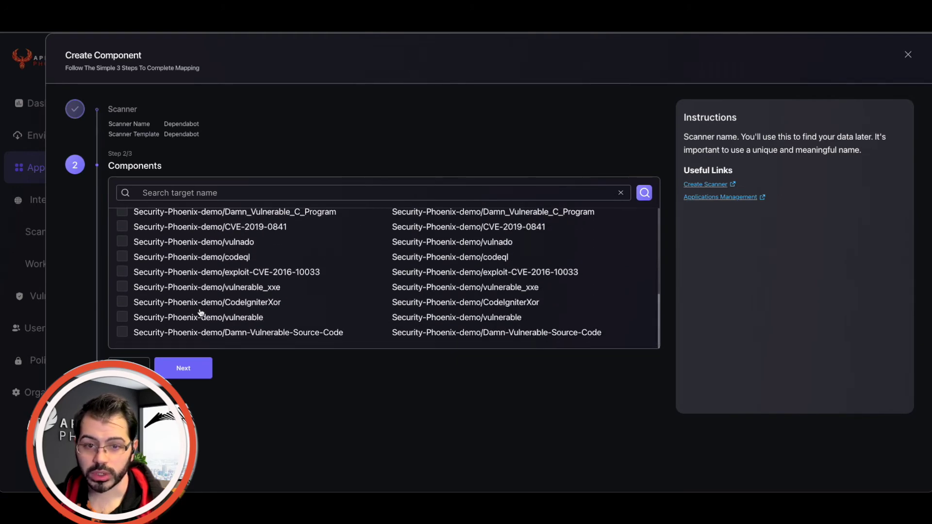
scroll(200, 313, up, 8)
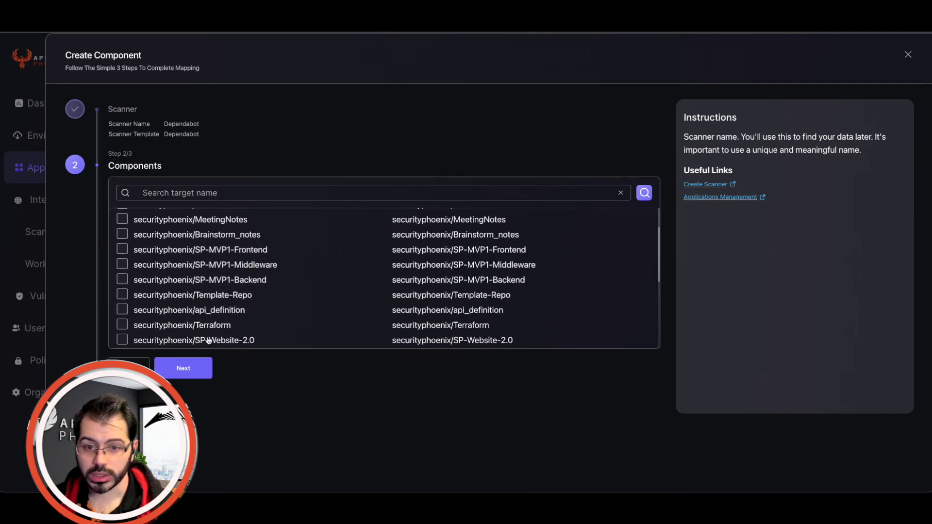
click(210, 327)
click(214, 313)
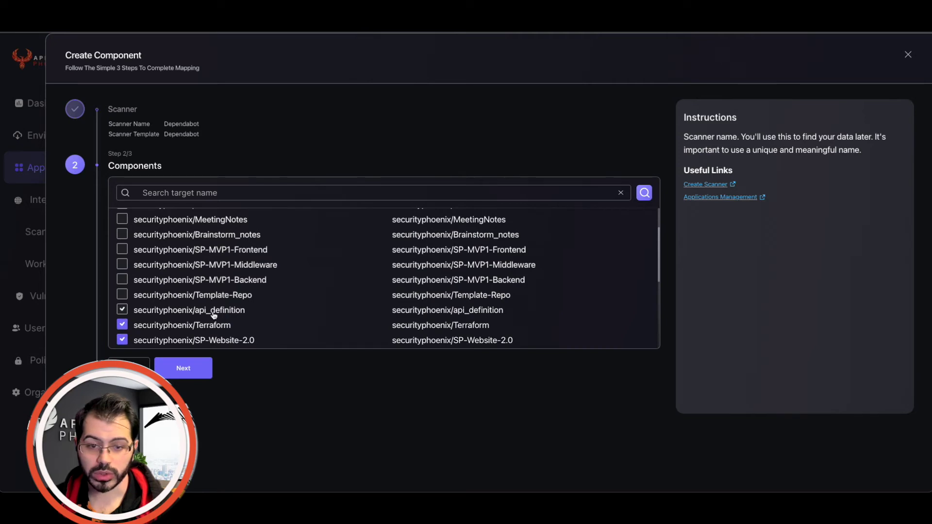
click(190, 370)
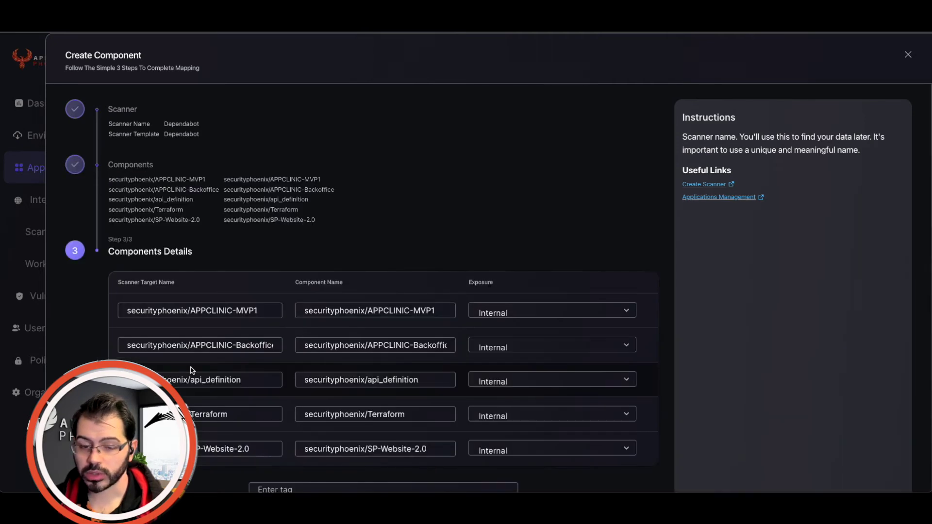
scroll(563, 456, down, 1)
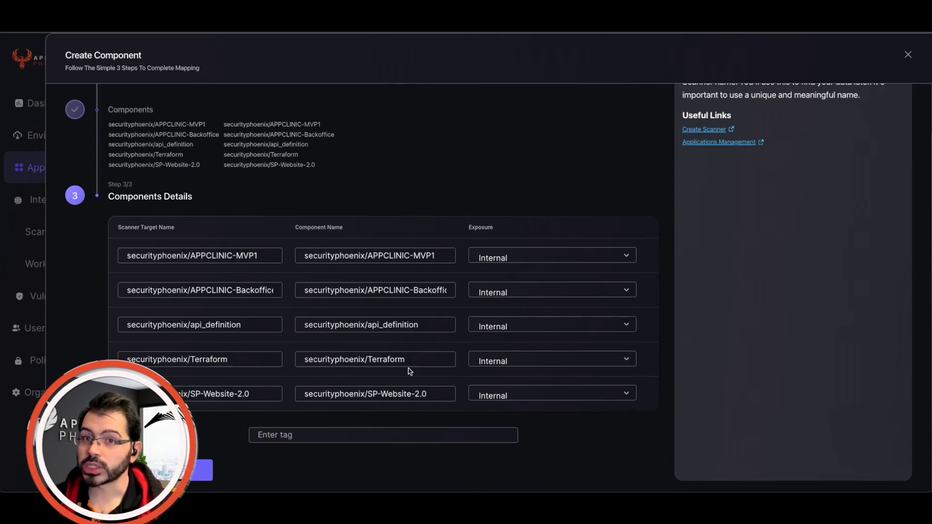
Step: Abandon the component mapping and close the External App Test application without saving
click(907, 55)
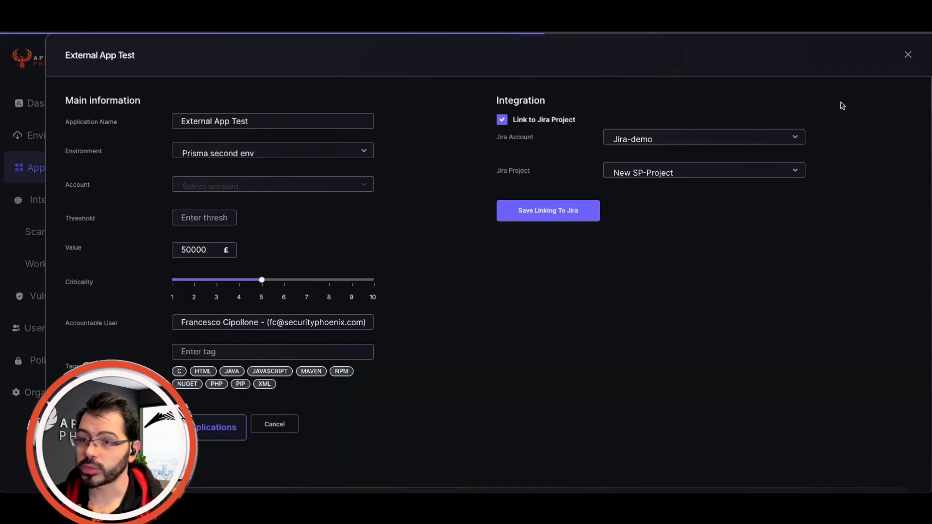
click(907, 56)
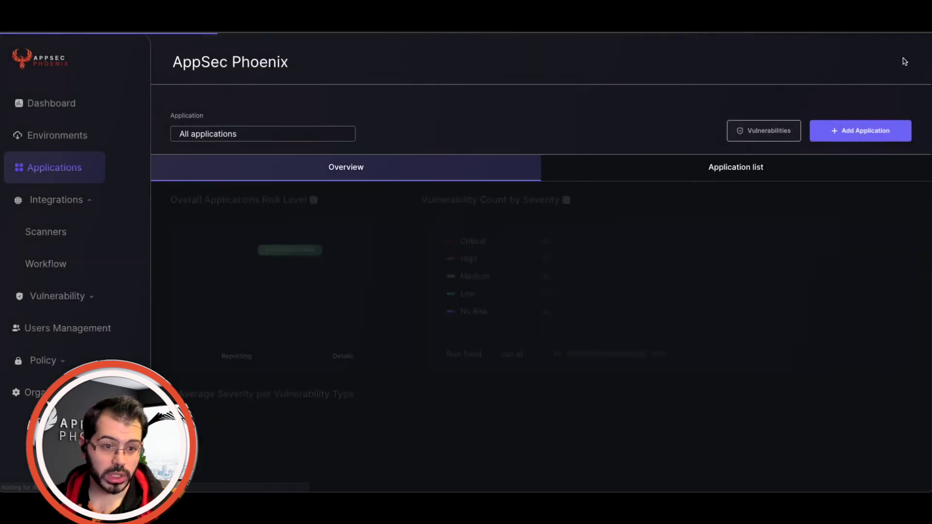
Step: Go to the list of all vulnerabilities and narrow it to the FOSS type
click(77, 297)
click(32, 328)
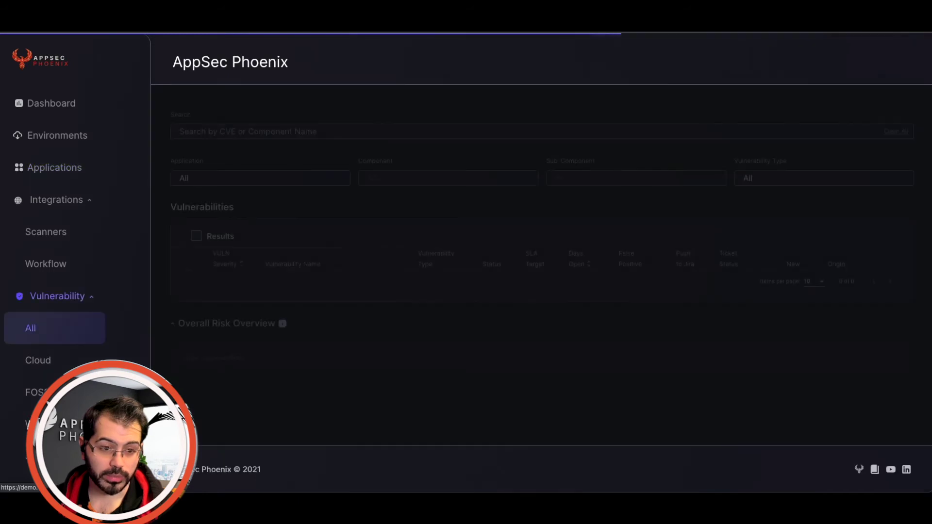
scroll(75, 243, down, 1)
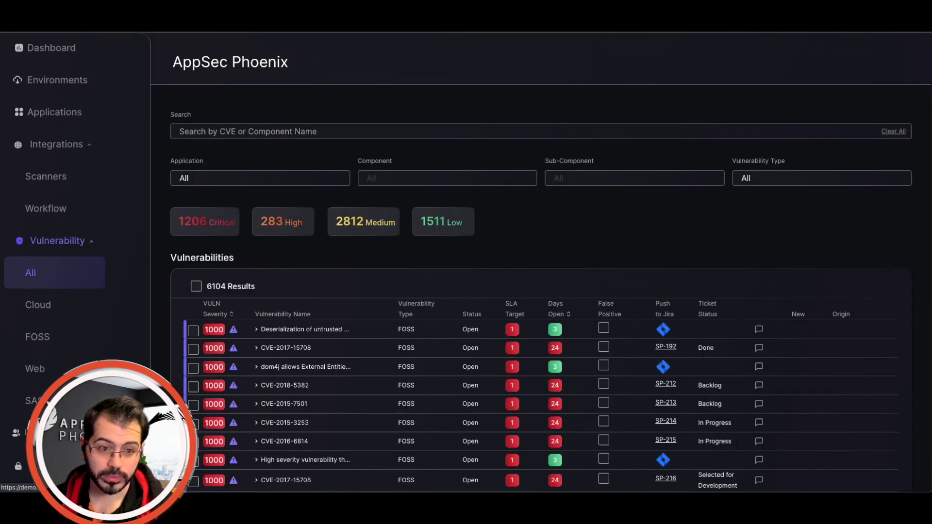
click(54, 337)
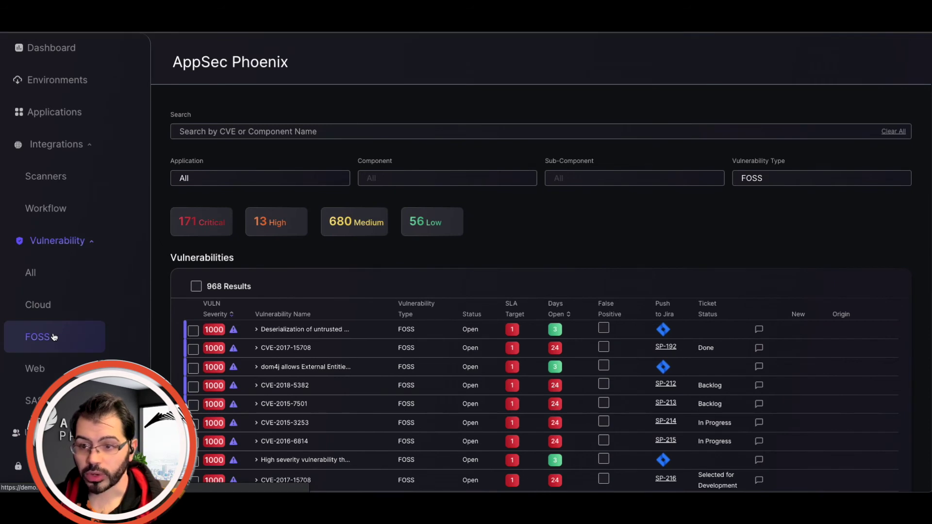
Step: Open the full details of the first jackson-databind deserialization vulnerability and examine its scanner type, remediation, specific details and affected application
click(257, 330)
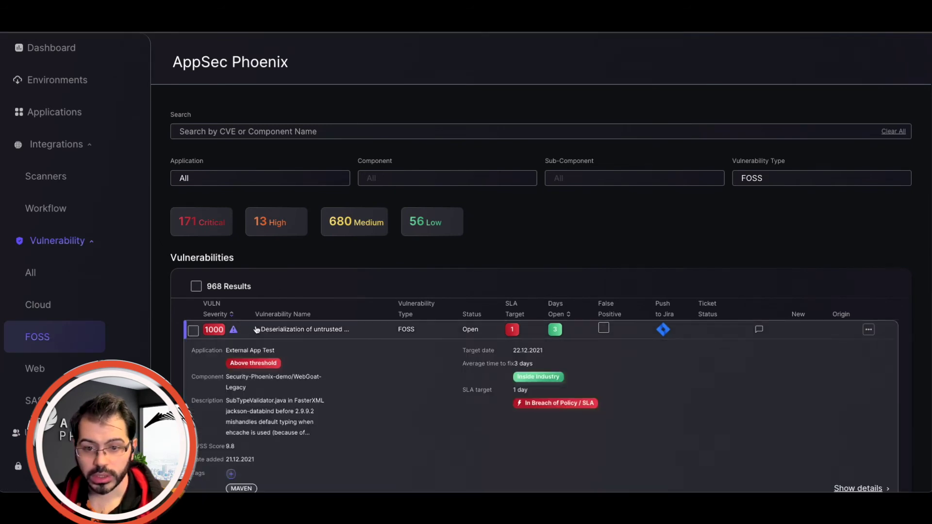
scroll(257, 330, down, 1)
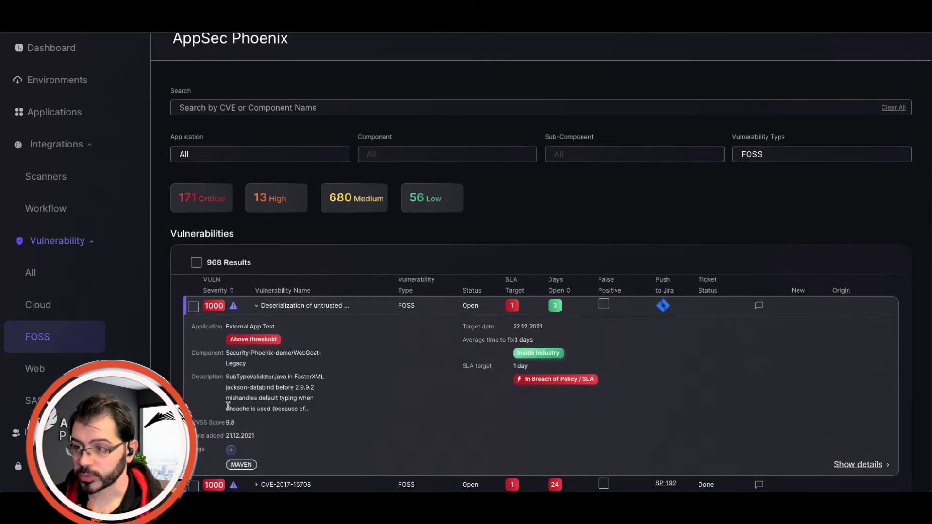
click(856, 464)
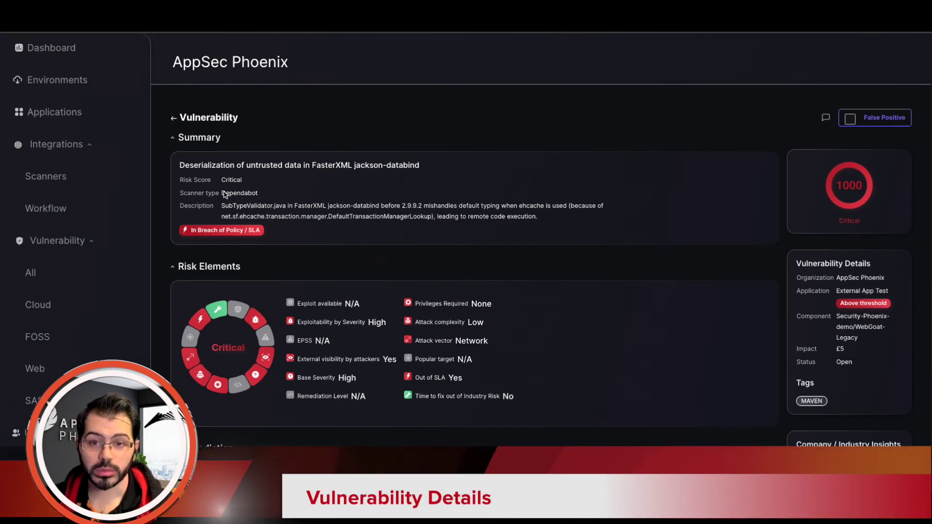
drag(269, 185, 204, 189)
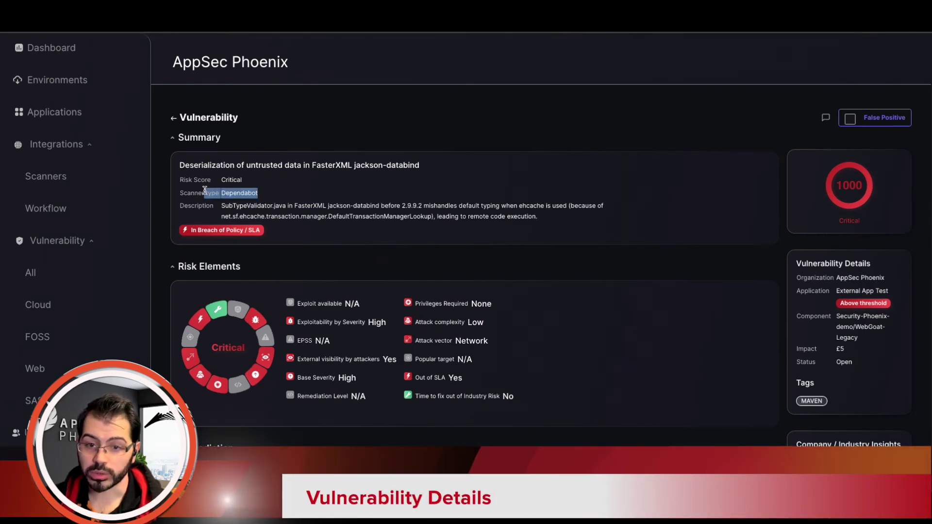
scroll(336, 280, down, 5)
scroll(336, 280, down, 5)
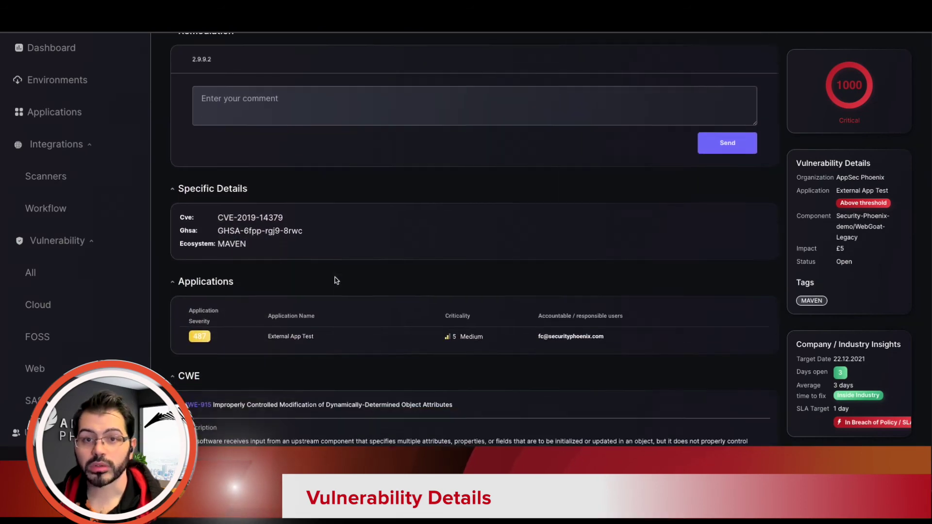